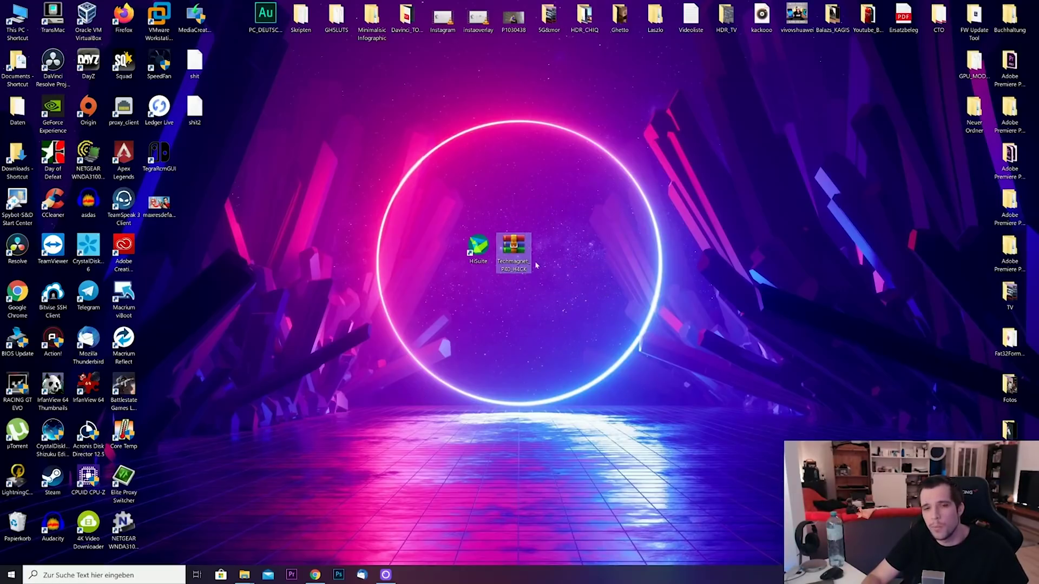
# Extract the Techmagnet archive onto the desktop with Hier entpacken
pyautogui.click(509, 293)
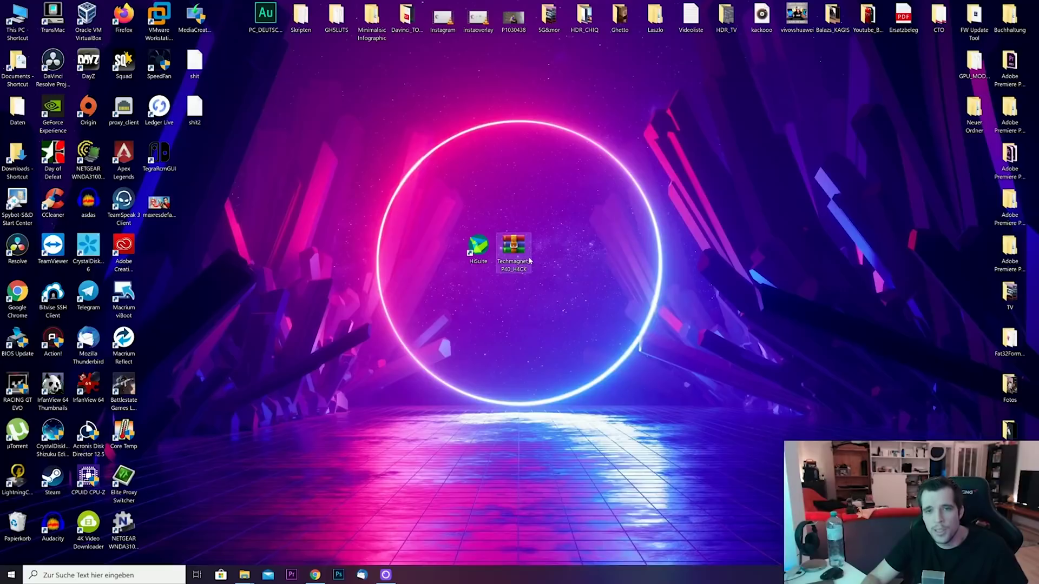
pyautogui.rightClick(521, 254)
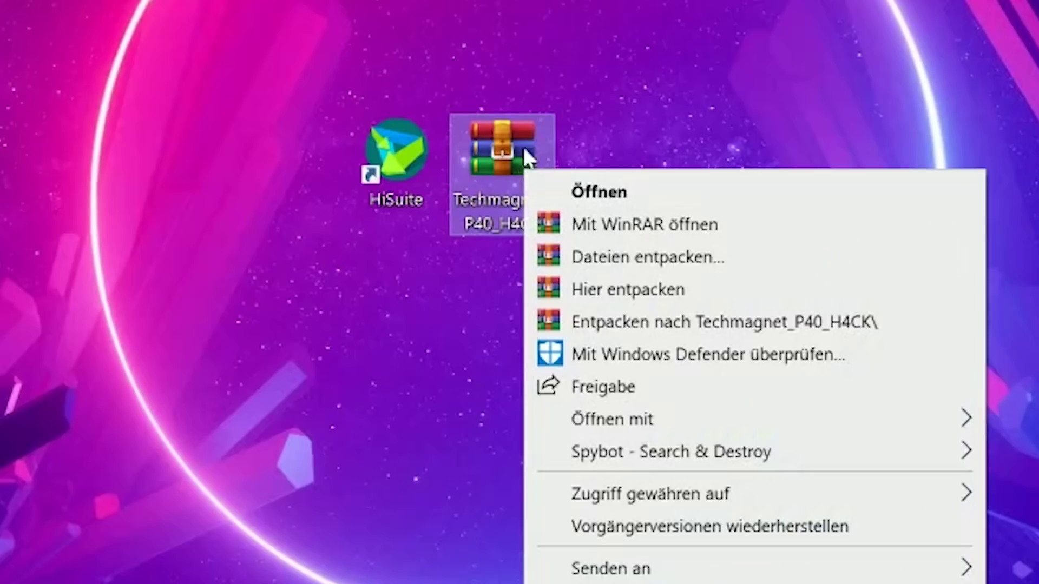
pyautogui.click(599, 290)
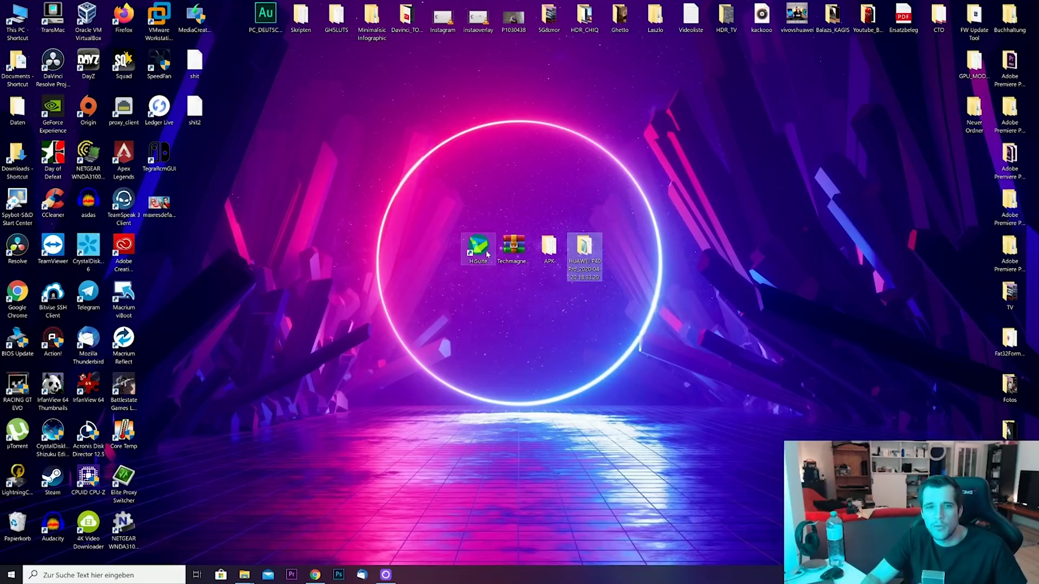
# Copy the extracted HUAWEI P40 Pro_2020-04-20 18.33.20 backup folder
pyautogui.click(396, 162)
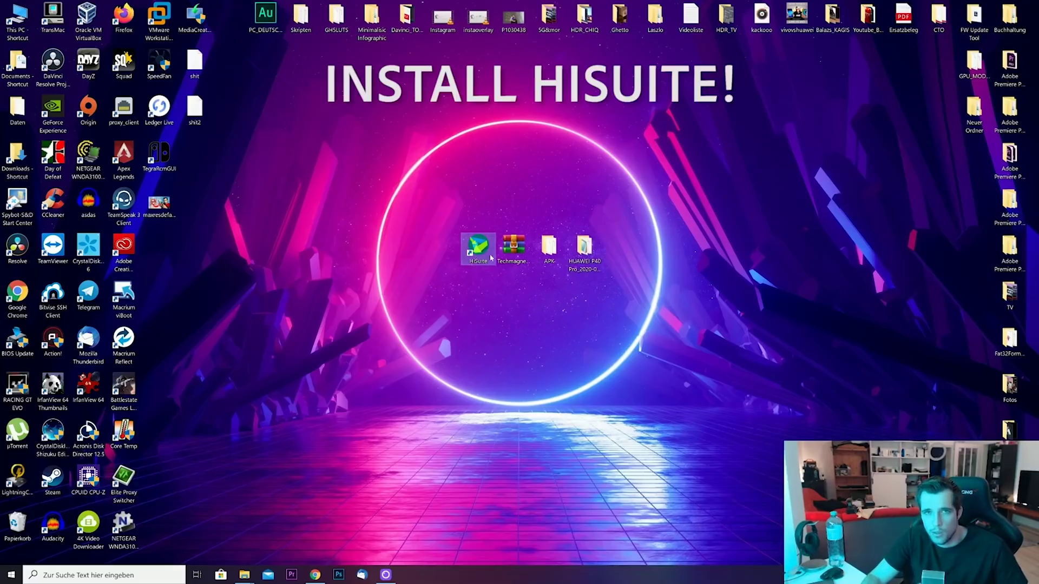
pyautogui.click(585, 278)
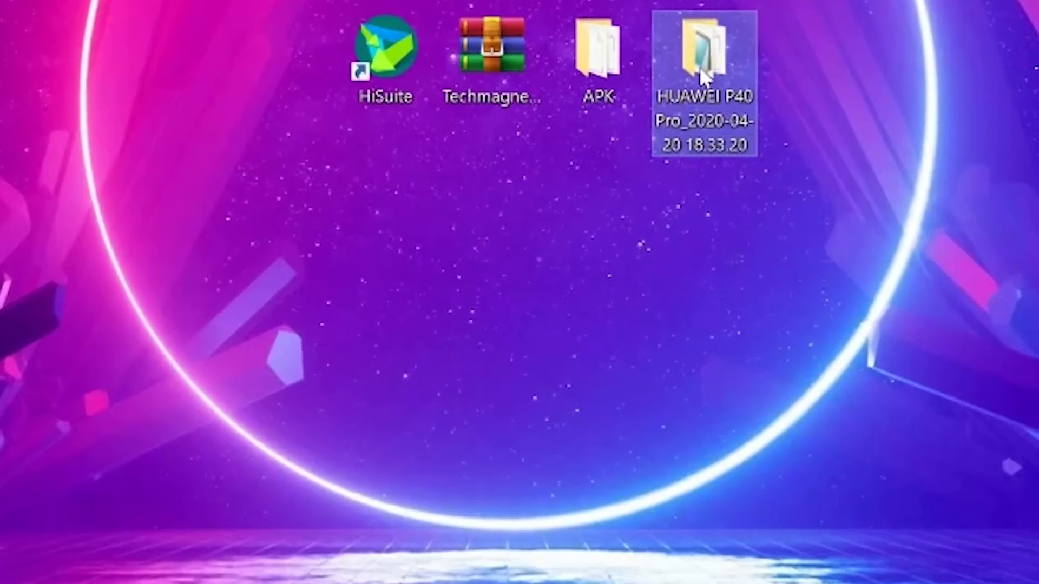
pyautogui.rightClick(589, 275)
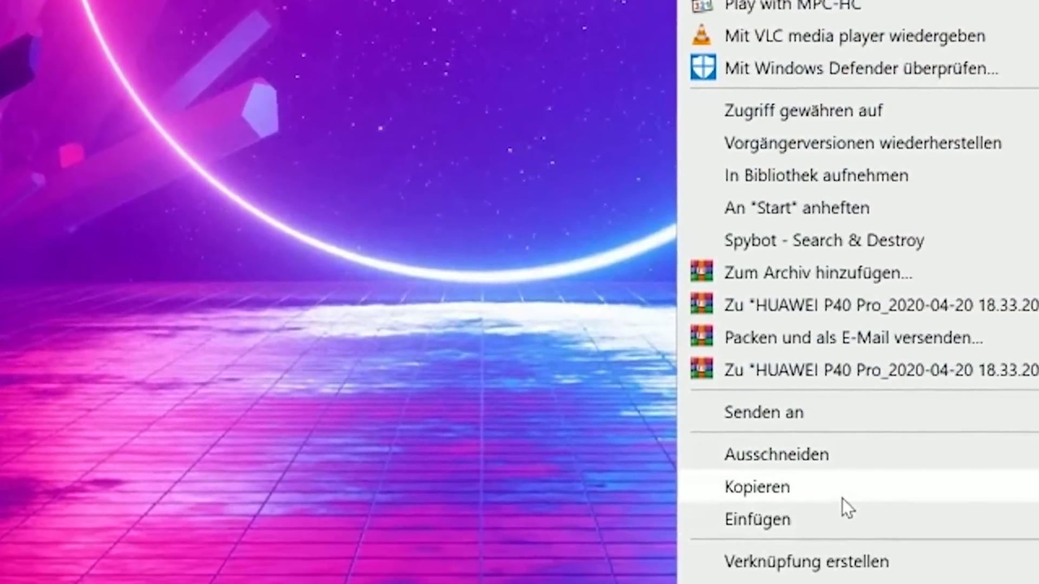
pyautogui.click(845, 501)
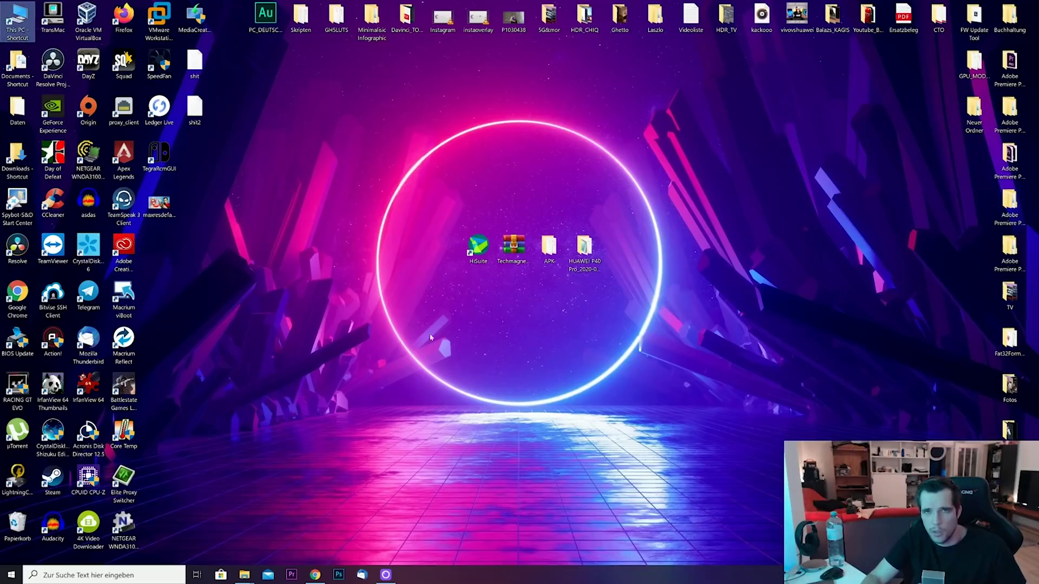
# Open Dieser PC via search and go to Dokumente > HiSuite > backup
pyautogui.click(11, 575)
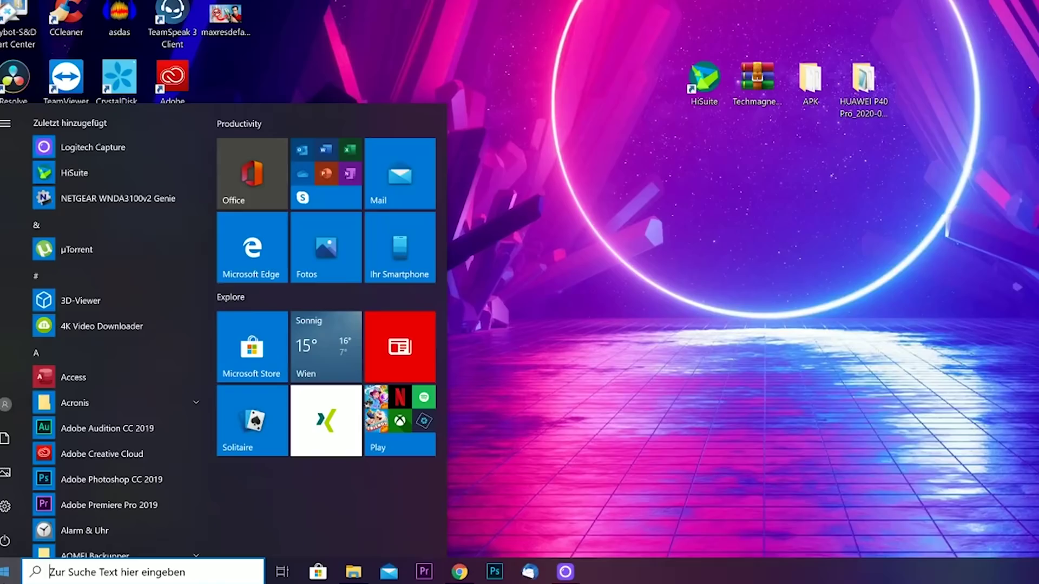
pyautogui.write('mypc')
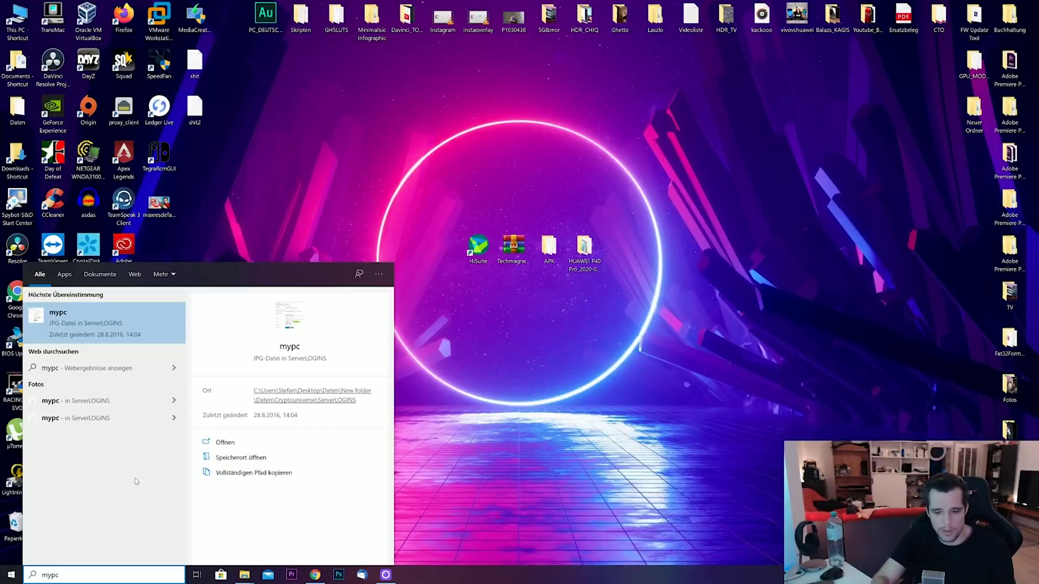
pyautogui.write('pc')
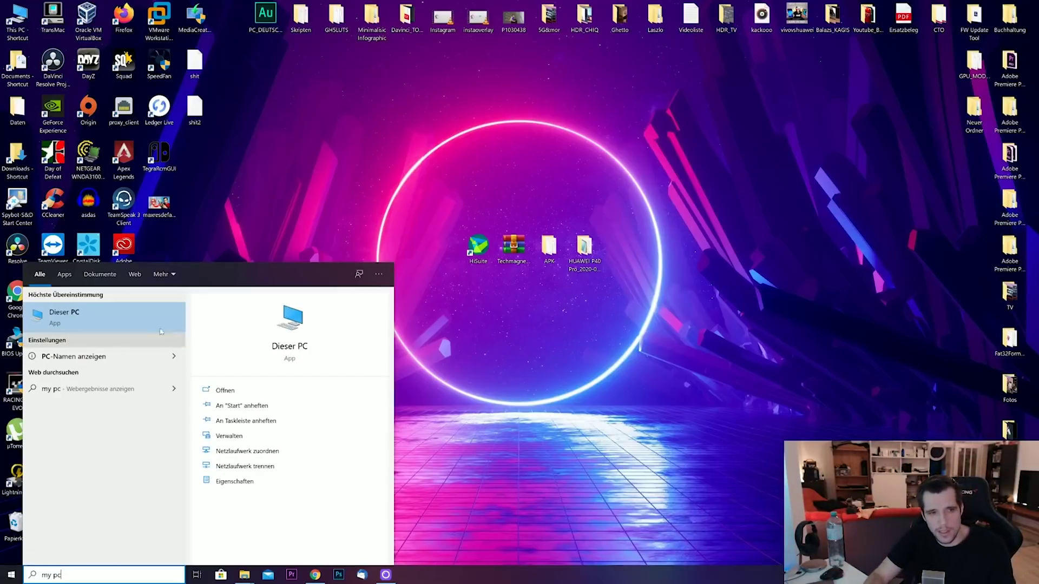
pyautogui.click(115, 327)
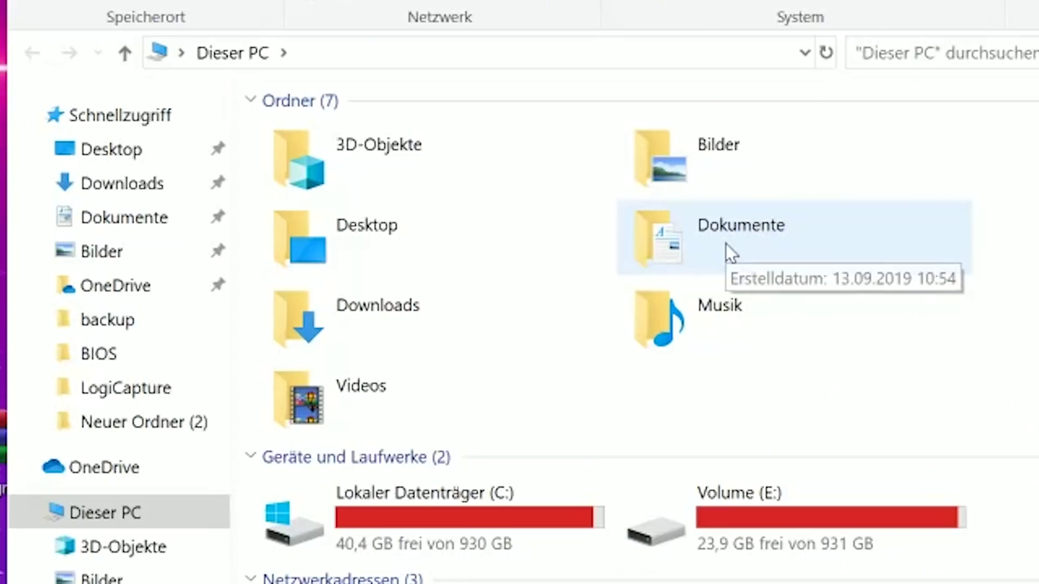
pyautogui.doubleClick(752, 180)
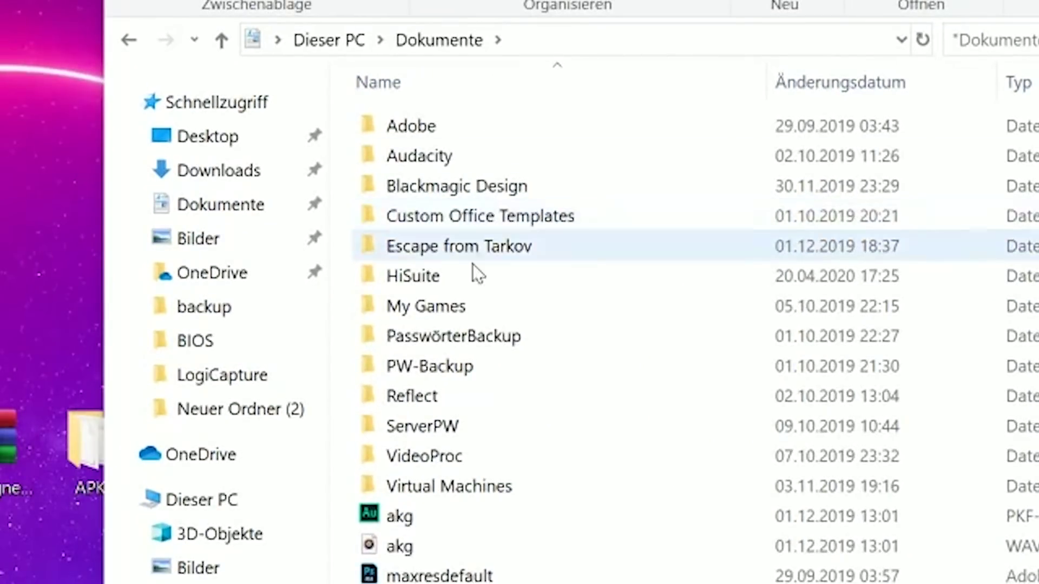
pyautogui.moveTo(351, 293)
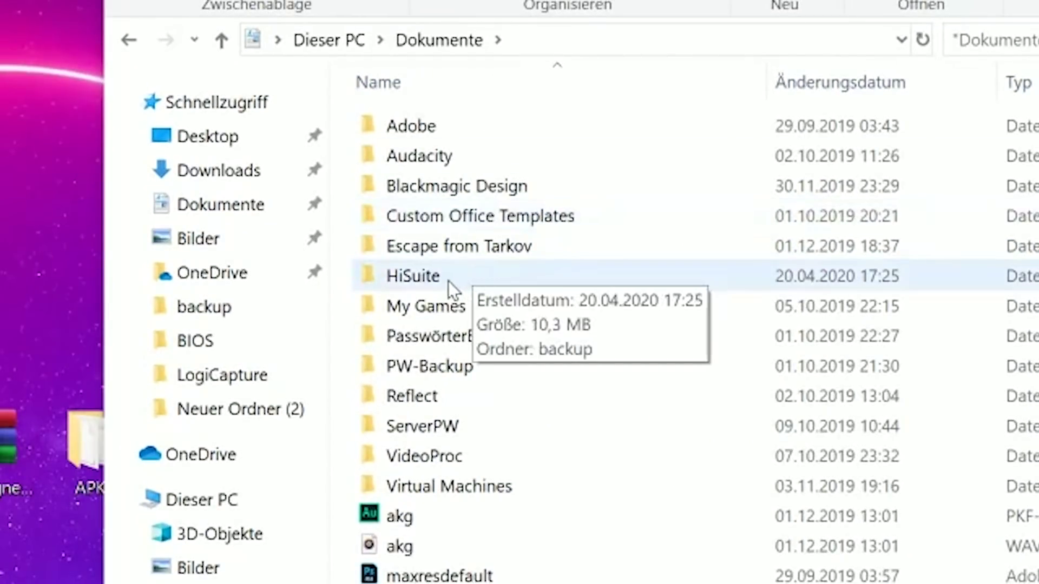
pyautogui.doubleClick(439, 277)
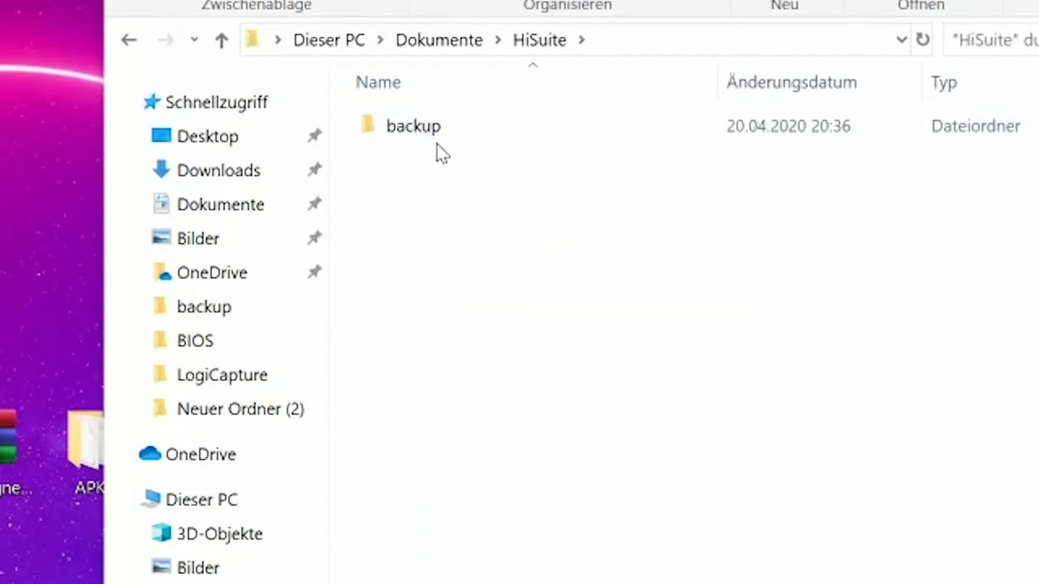
pyautogui.doubleClick(442, 128)
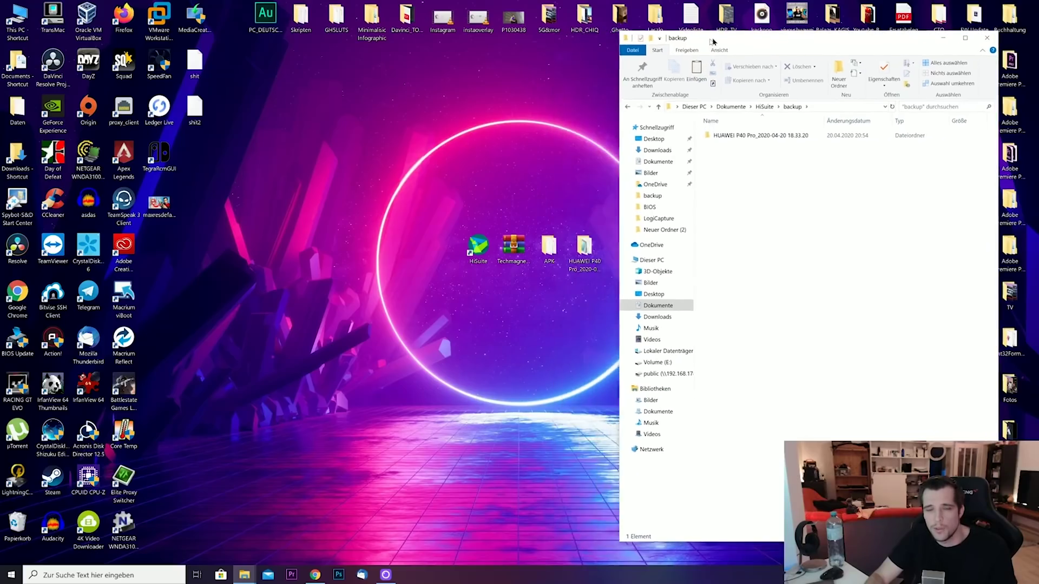
# Move the desktop HUAWEI P40 Pro backup folder into the backup folder
pyautogui.moveTo(713, 35); pyautogui.dragTo(727, 33)
pyautogui.click(596, 261)
pyautogui.moveTo(583, 253)
pyautogui.mouseDown()
pyautogui.moveTo(819, 200)
pyautogui.moveTo(592, 242)
pyautogui.moveTo(584, 254)
pyautogui.mouseUp()
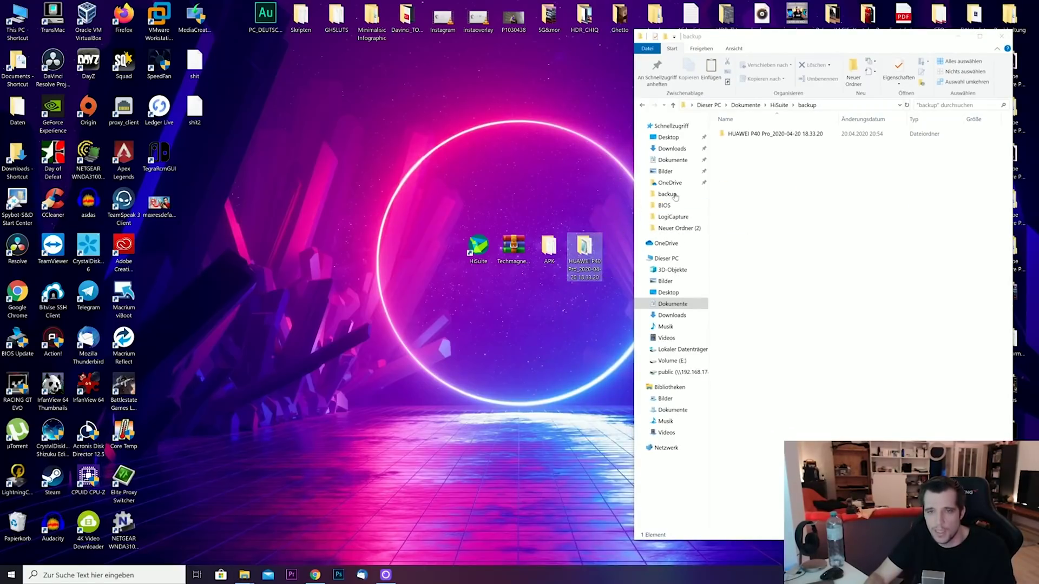
# Close the Explorer windows and acknowledge the HiSuite installation note to reach Connect to Device
pyautogui.click(959, 37)
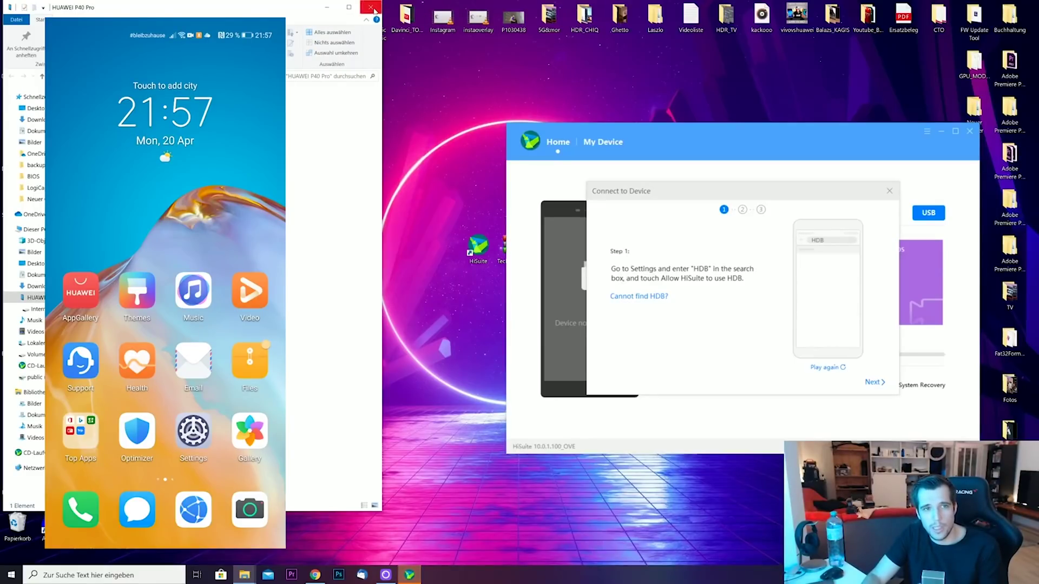
pyautogui.click(370, 8)
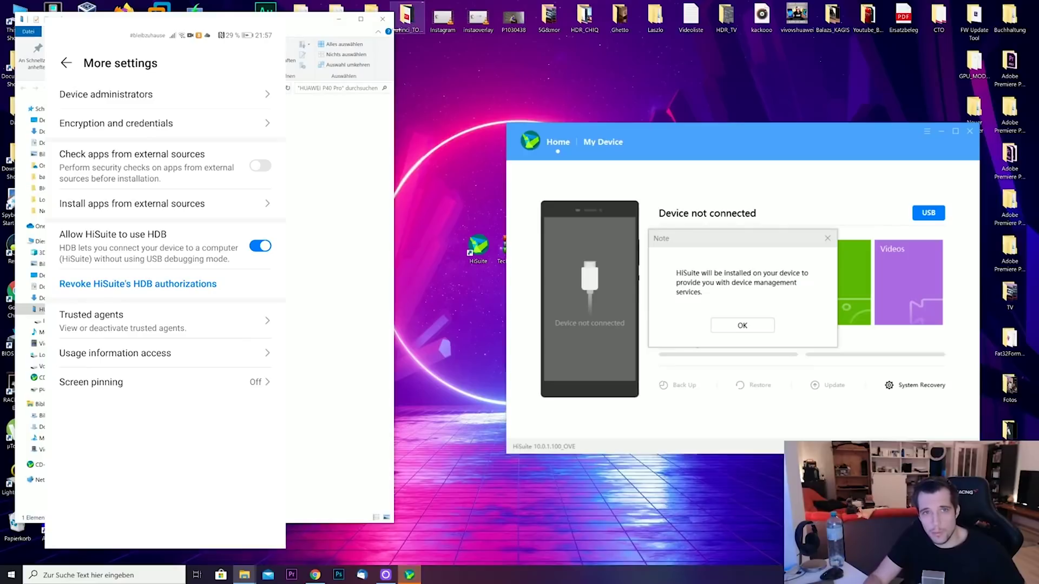
pyautogui.click(383, 19)
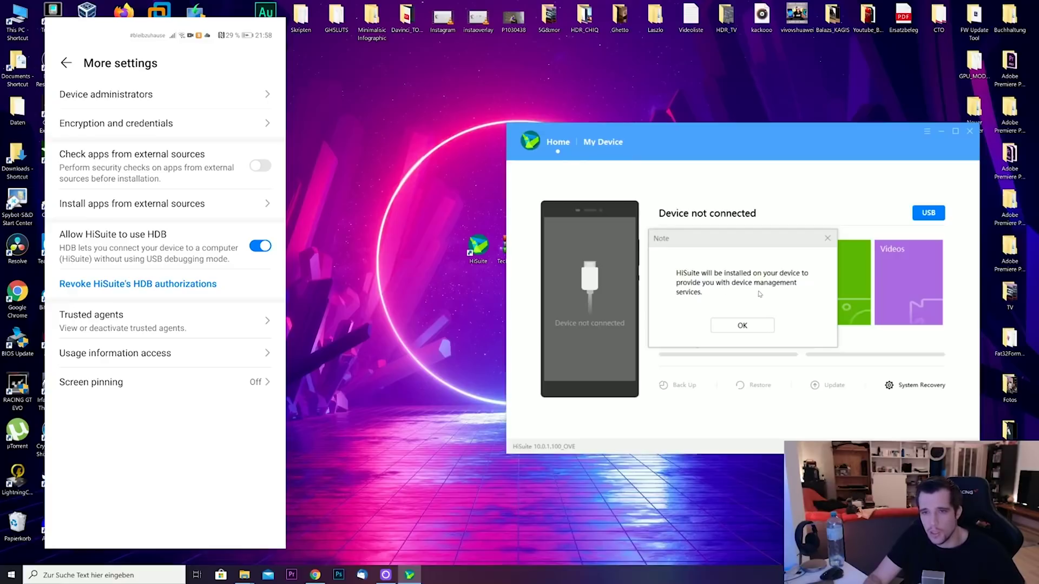
pyautogui.click(740, 330)
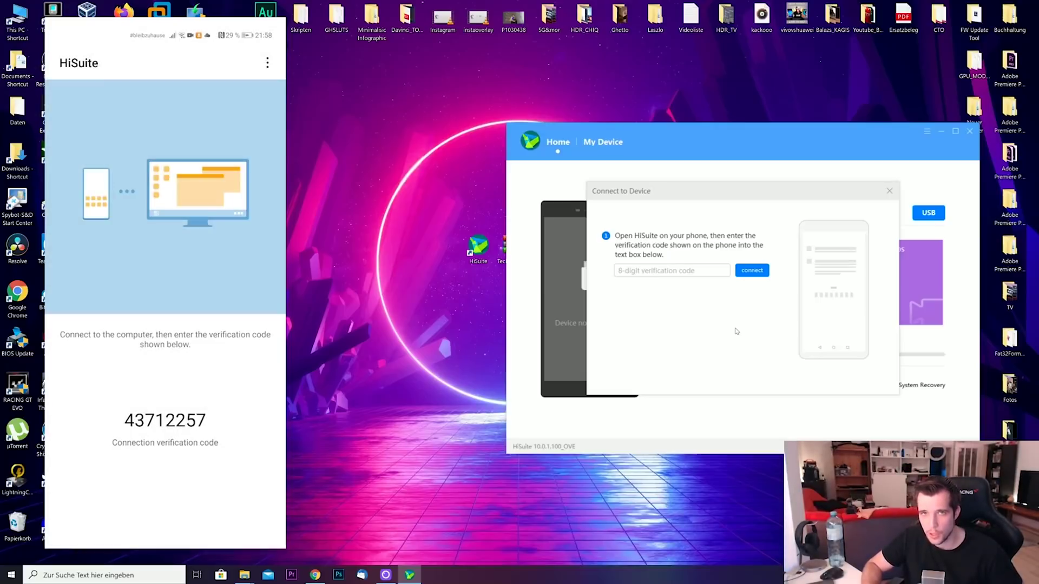
# Enter the phone's 8-digit connection verification code and connect
pyautogui.click(675, 270)
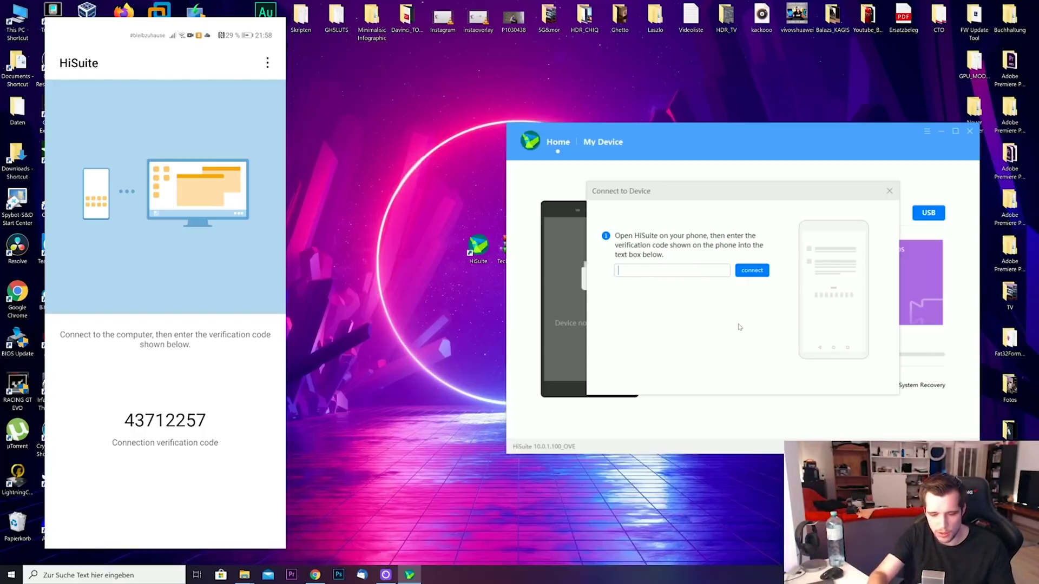
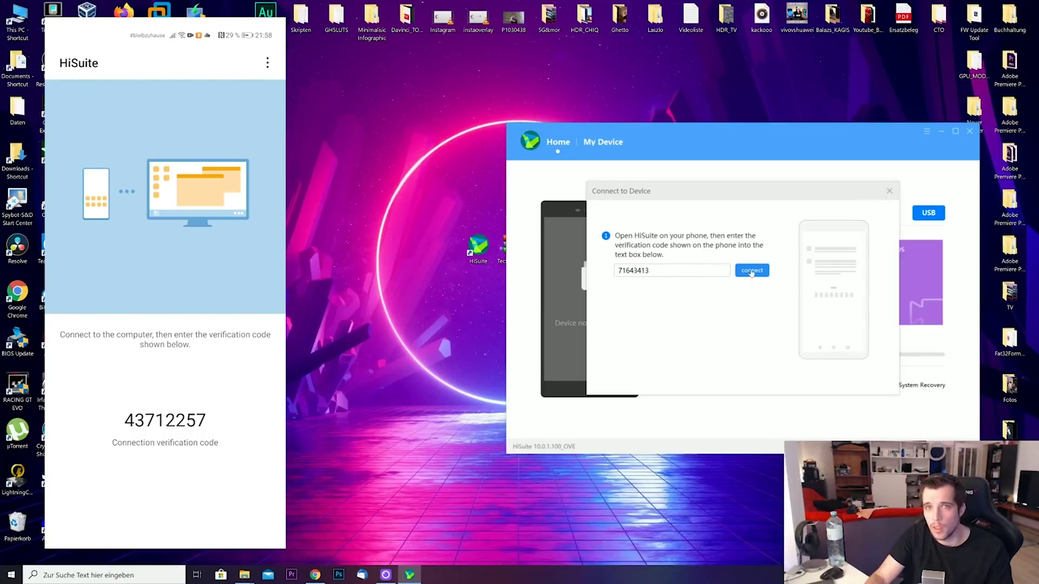
pyautogui.click(752, 270)
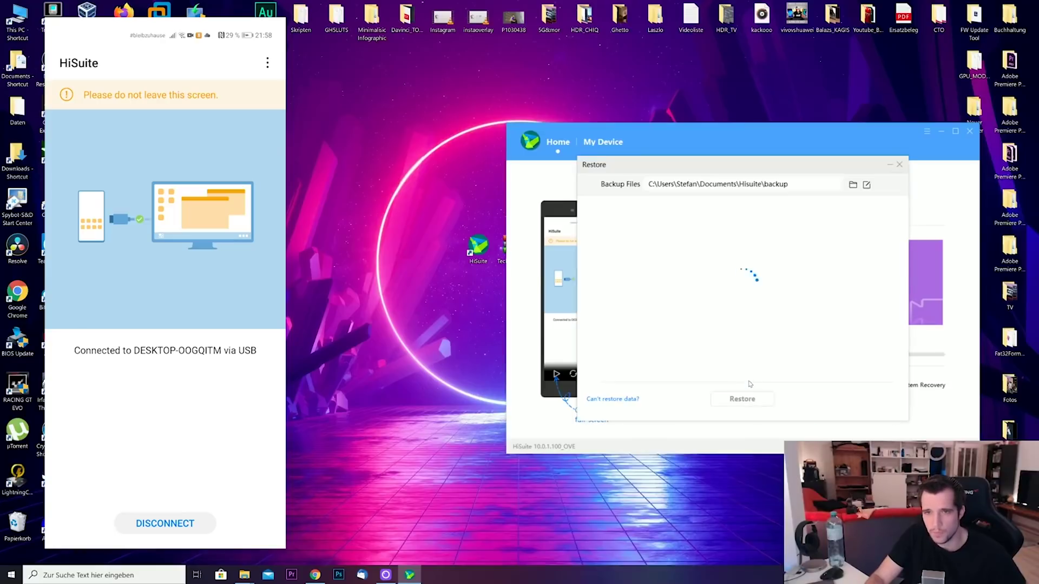
# Restore the 2020-04-20 backup using the backup password, then close the completion summary
pyautogui.moveTo(649, 184); pyautogui.dragTo(788, 184)
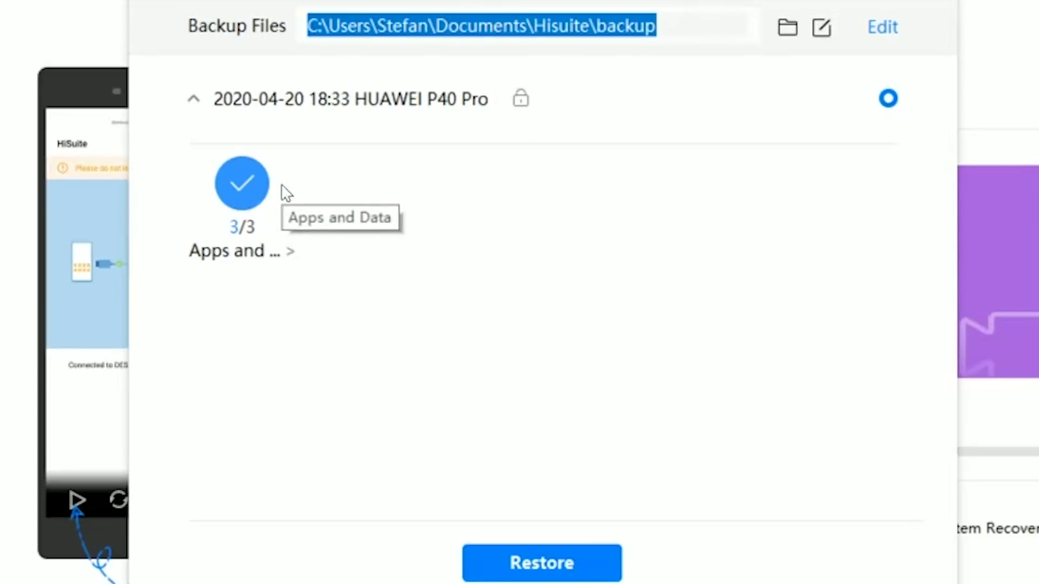
pyautogui.click(516, 575)
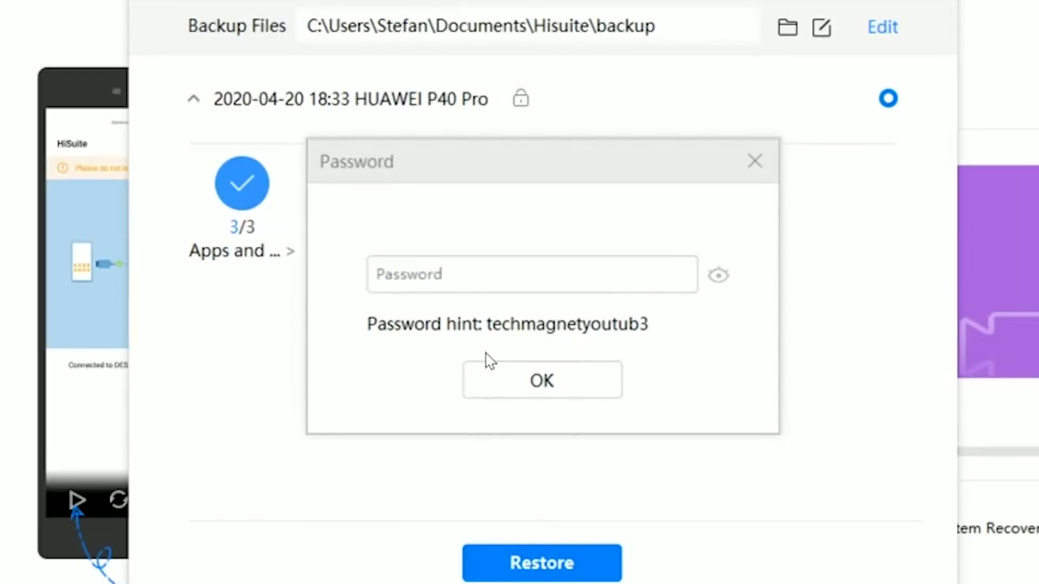
pyautogui.click(466, 278)
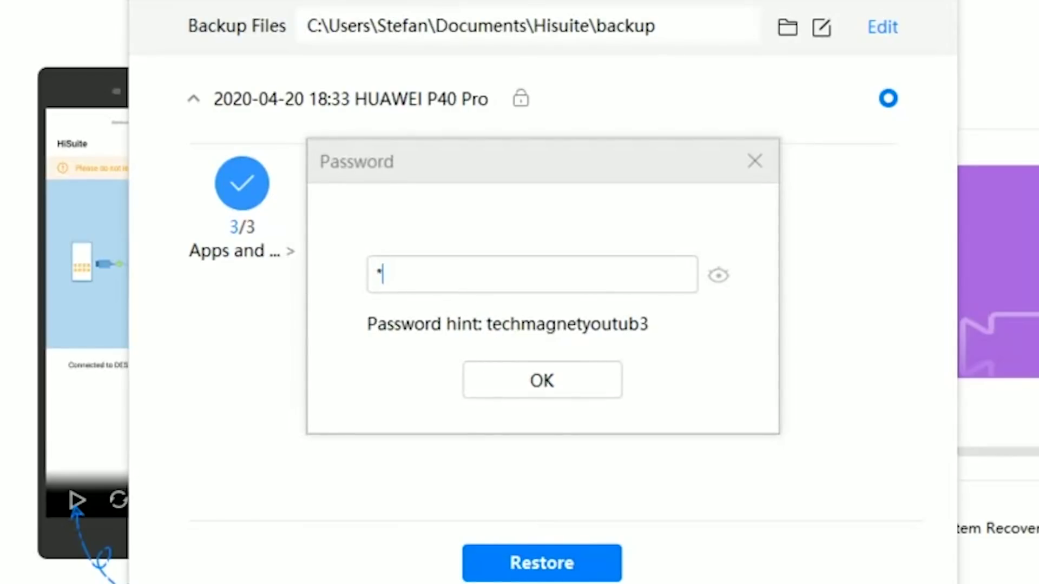
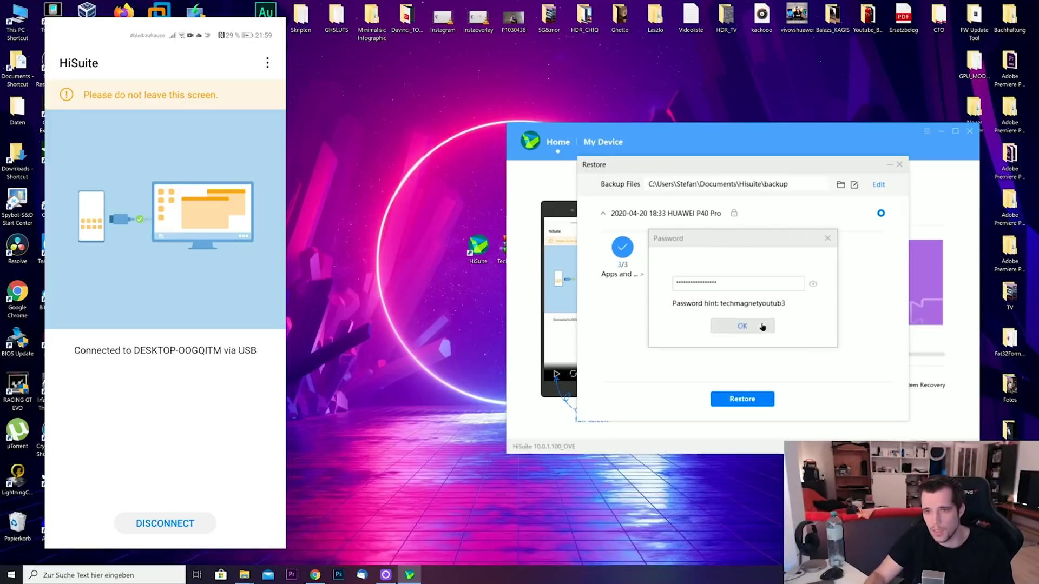
pyautogui.click(587, 382)
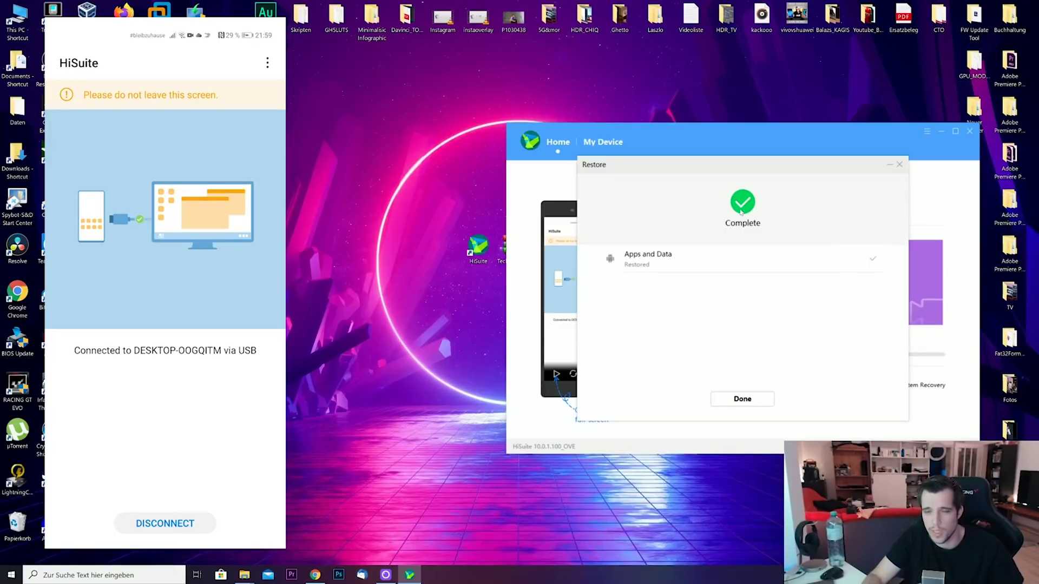
pyautogui.click(749, 403)
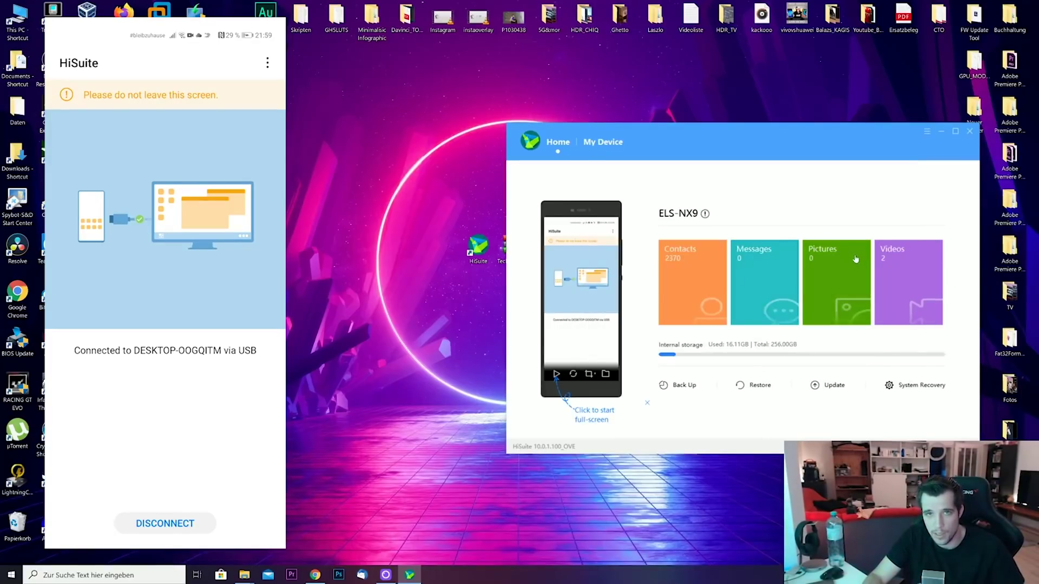
# Close HiSuite and select all nine APK files in the desktop APK folder
pyautogui.click(970, 133)
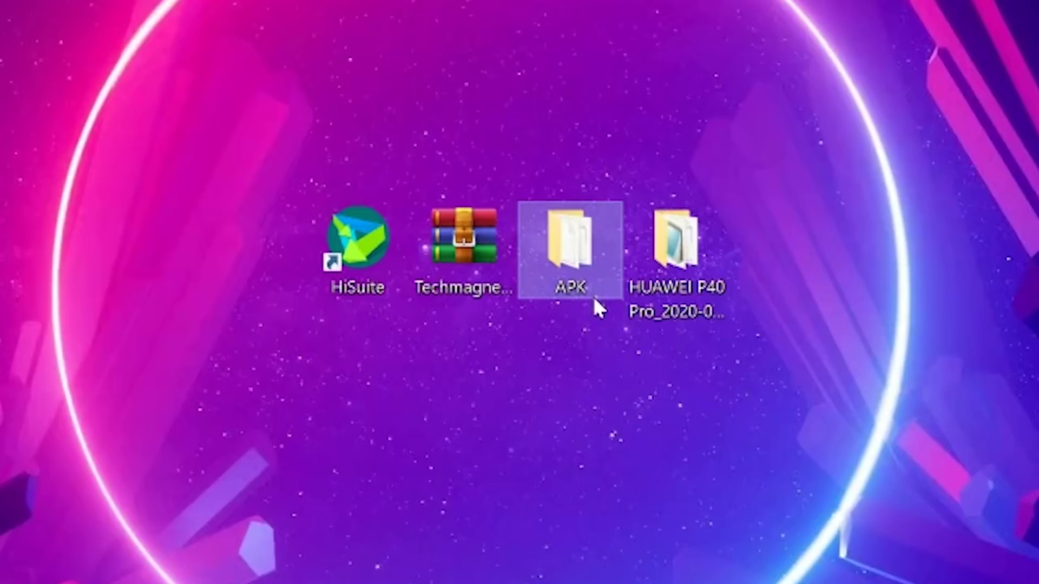
pyautogui.click(550, 251)
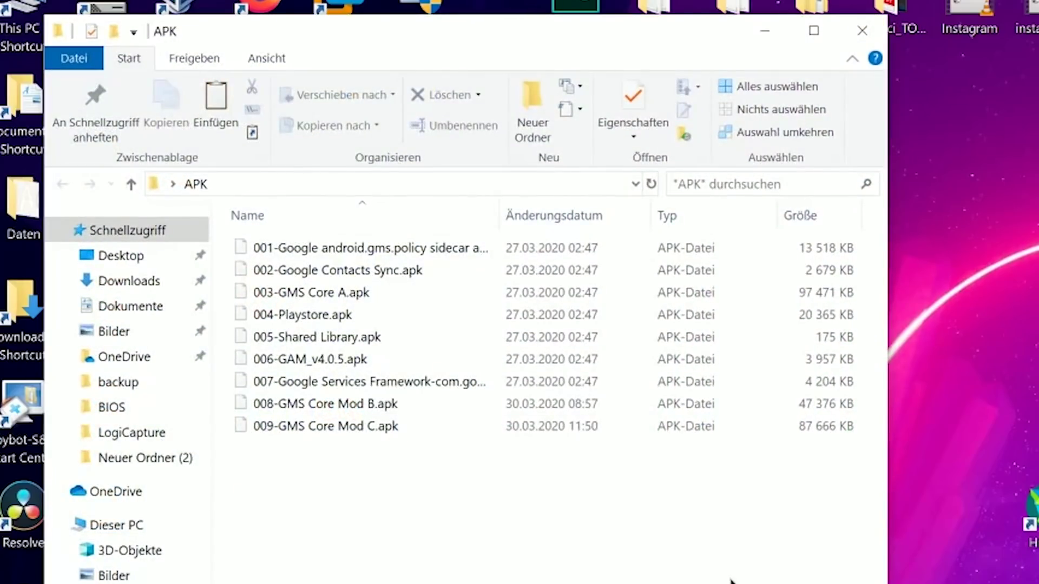
pyautogui.moveTo(730, 582); pyautogui.dragTo(383, 227)
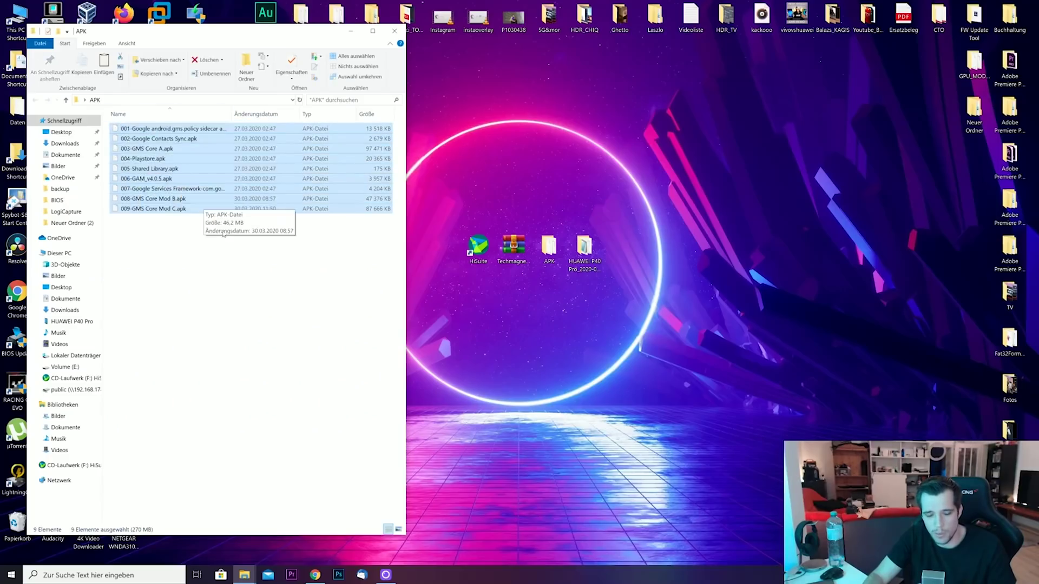
# Paste the APK files into the HUAWEI P40 Pro's Internal shared storage
pyautogui.click(69, 253)
pyautogui.doubleClick(174, 258)
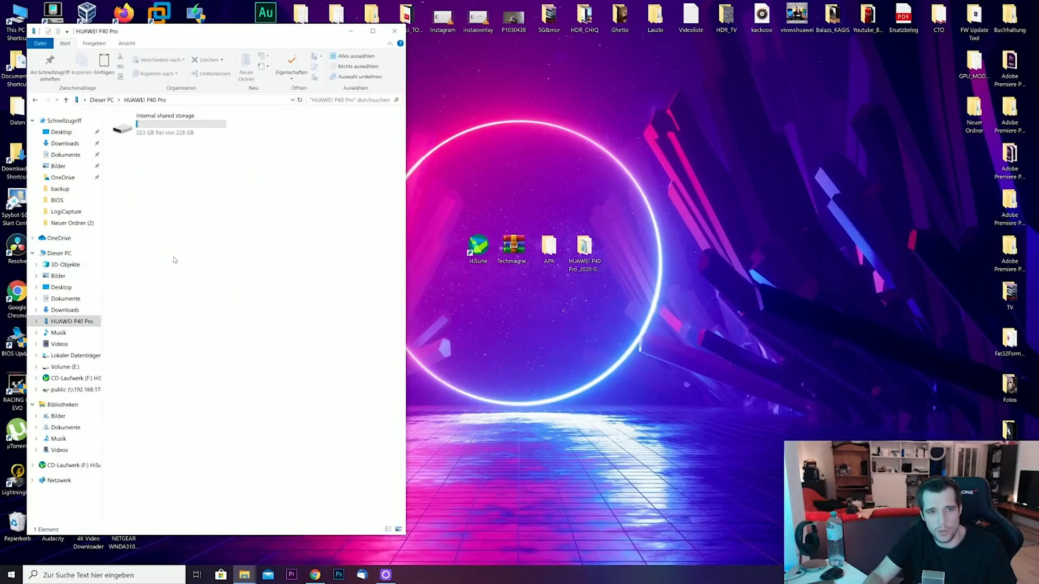
pyautogui.doubleClick(163, 125)
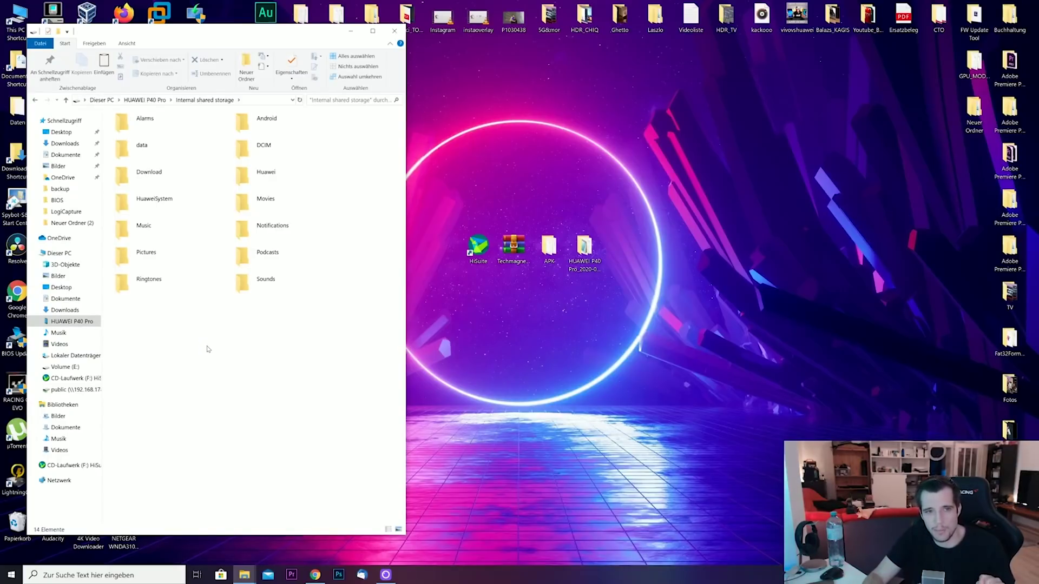
pyautogui.hotkey('ctrl', 'v')
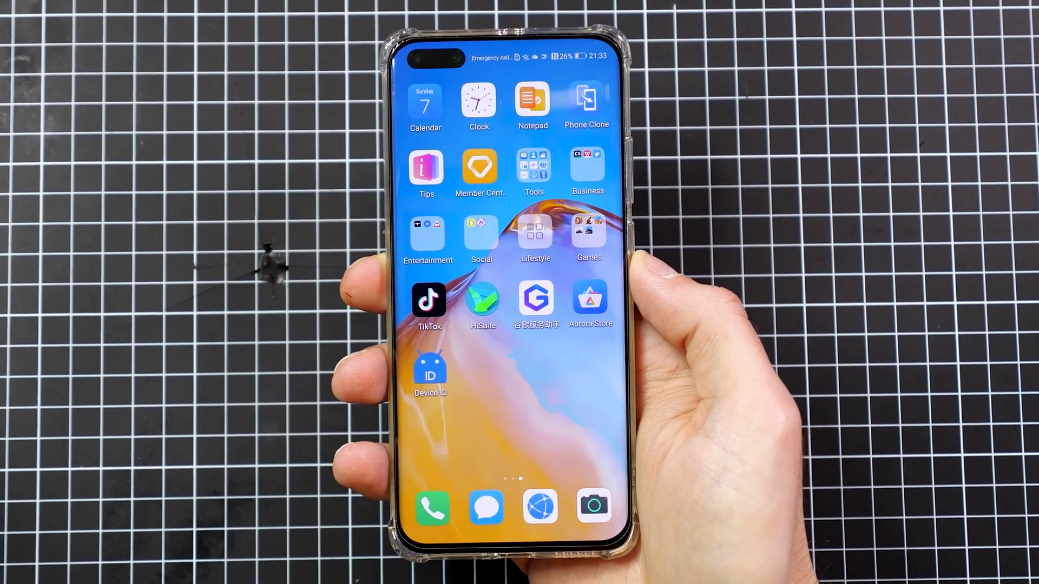
# Run 谷歌服务助手 with file access, install Google Contacts Sync, then Google Play services
pyautogui.click(530, 300)
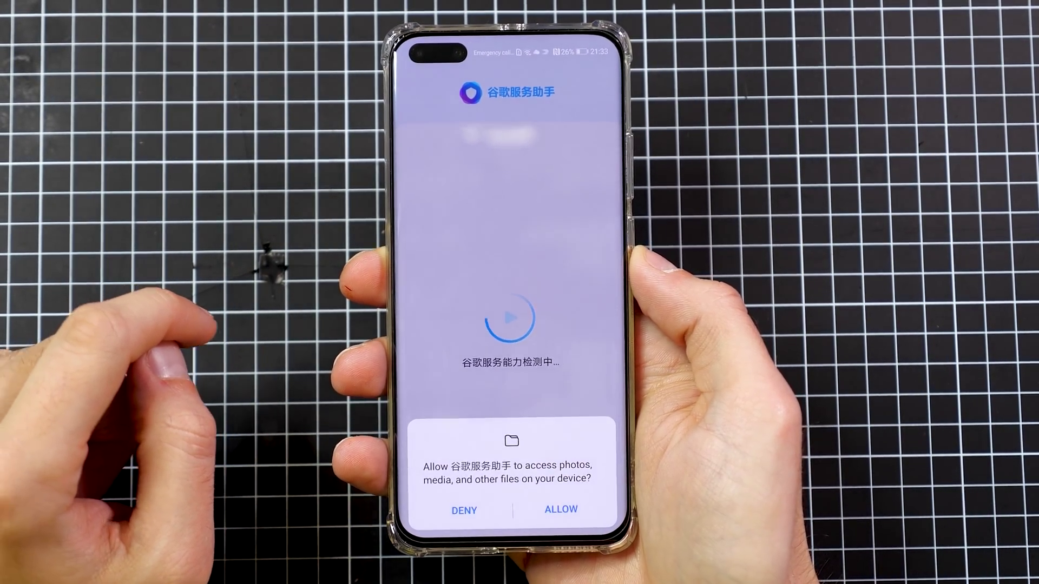
pyautogui.click(563, 506)
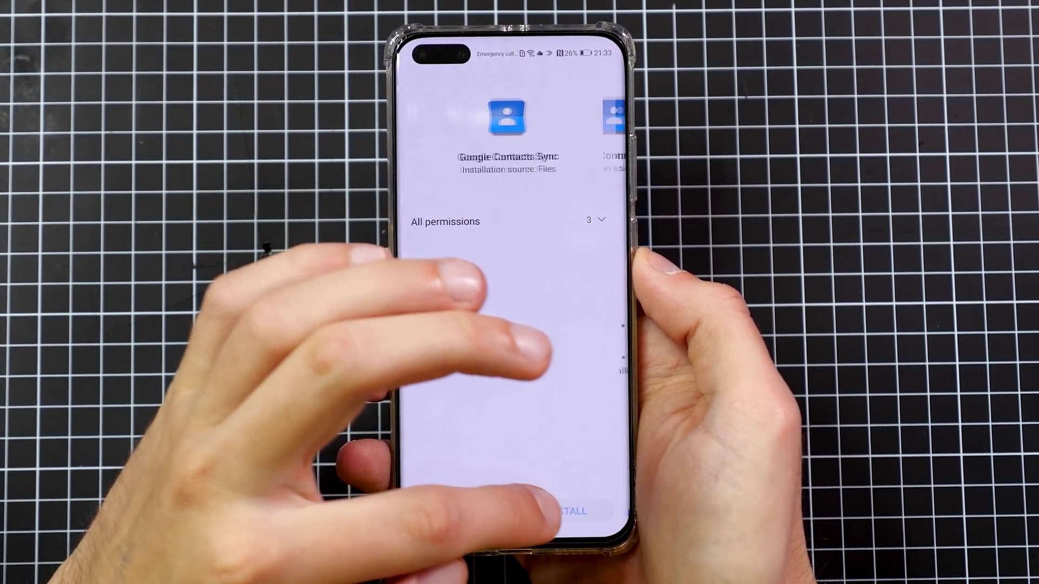
pyautogui.click(571, 512)
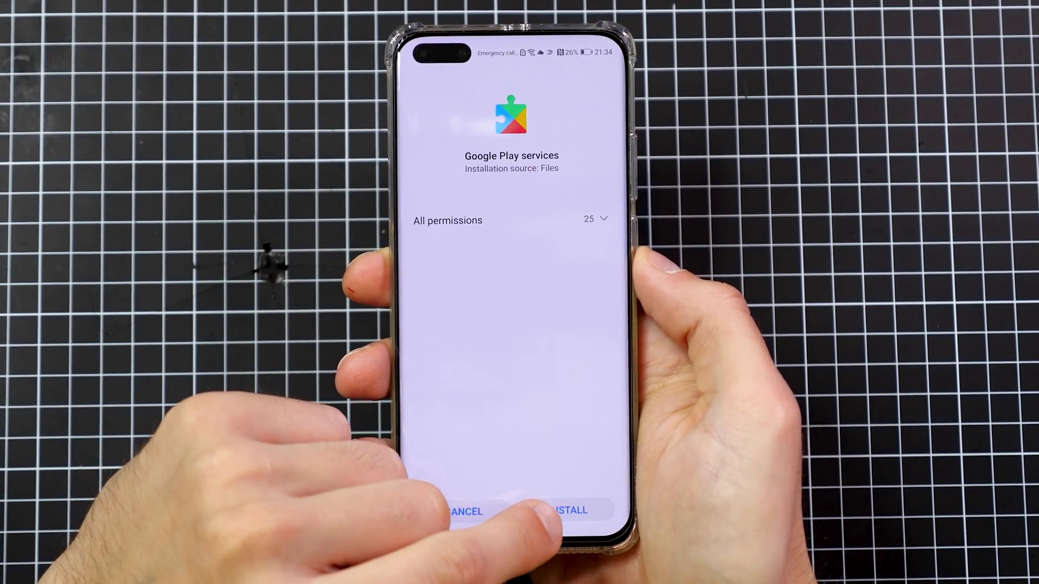
pyautogui.click(571, 510)
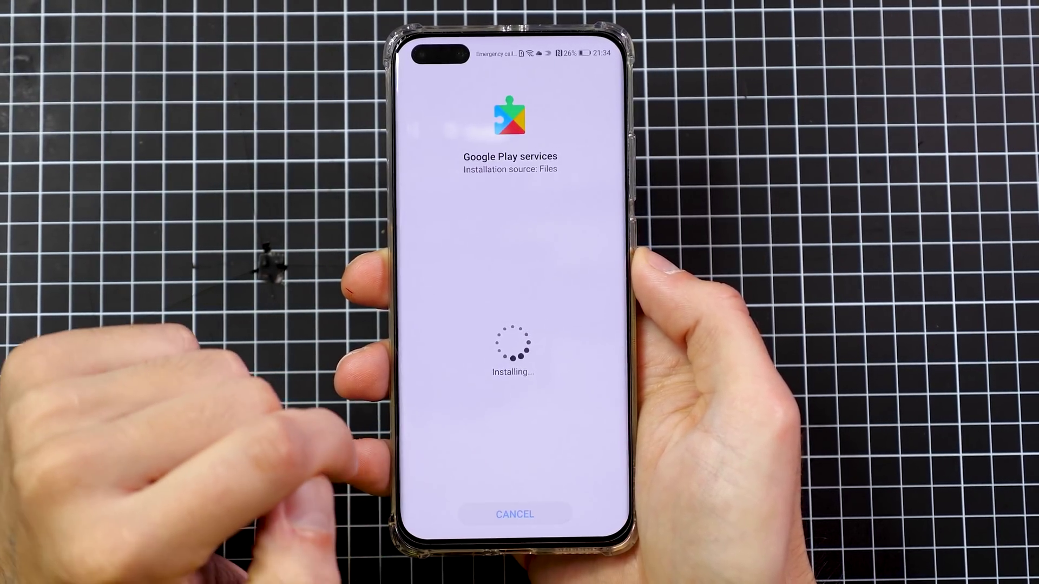